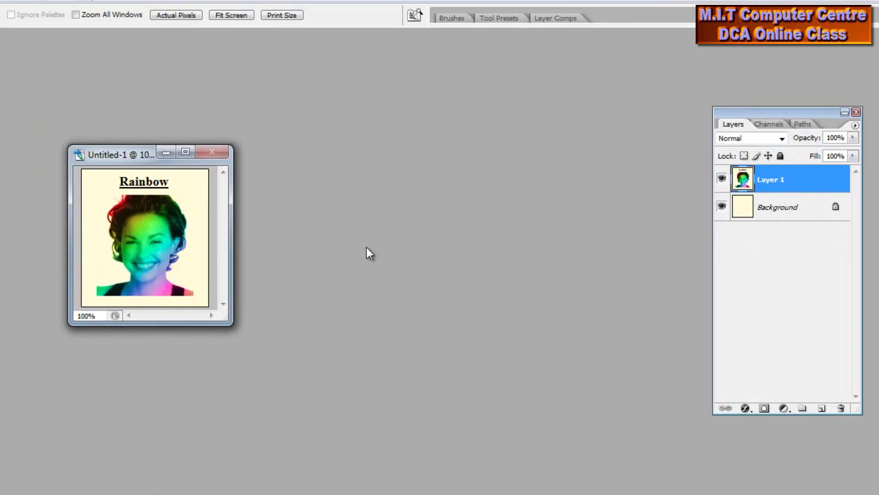
Step: Open photoshop_layer_tips from the Lesson Picture folder and place its window beside the Untitled-1 document
double_click(364, 248)
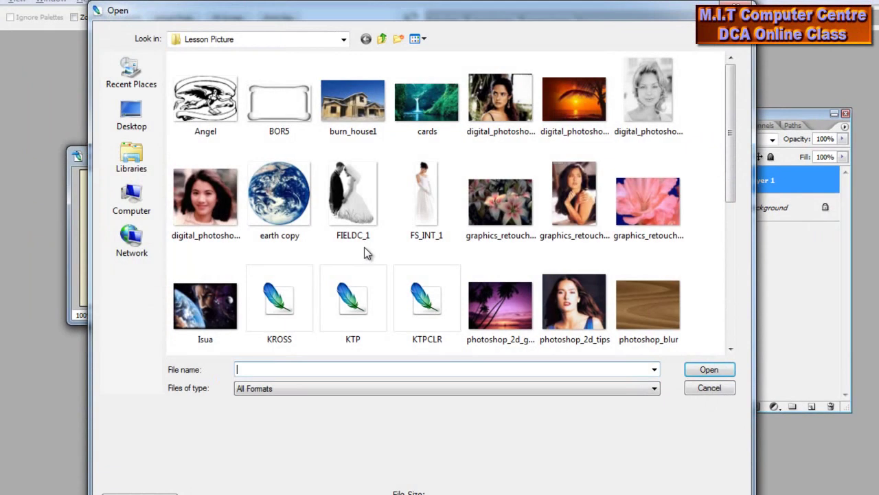
click(337, 223)
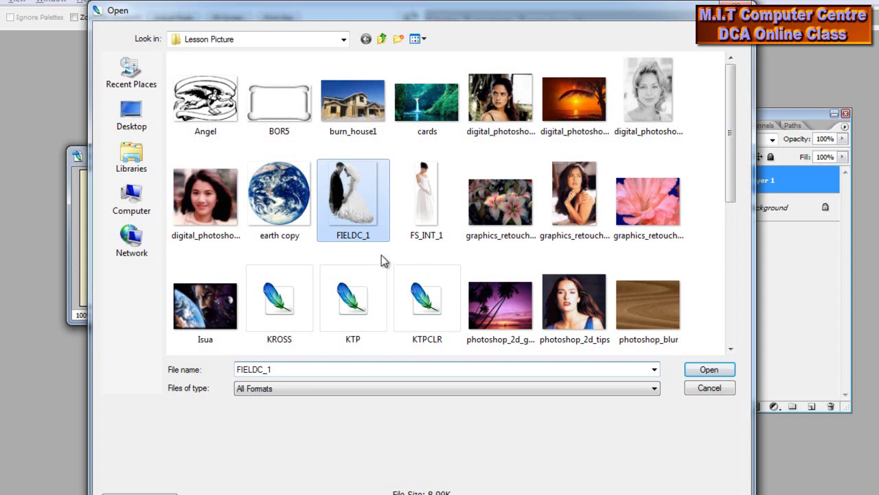
scroll(728, 140, down, 1)
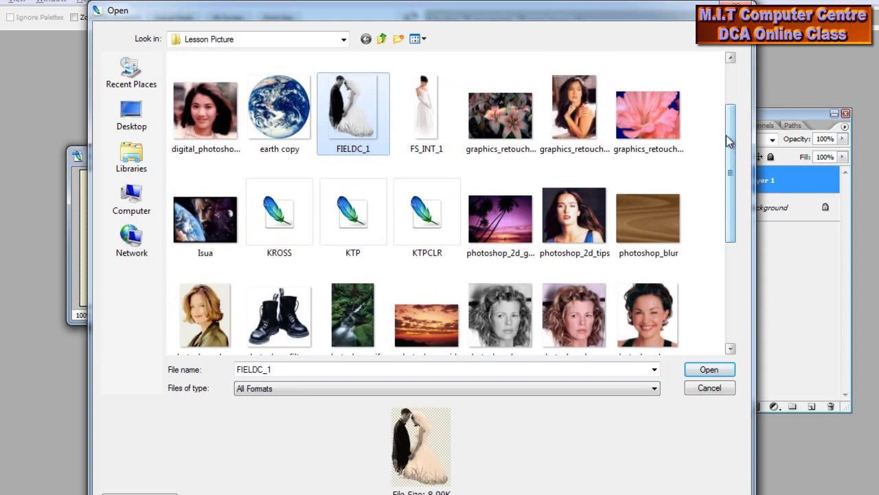
click(639, 316)
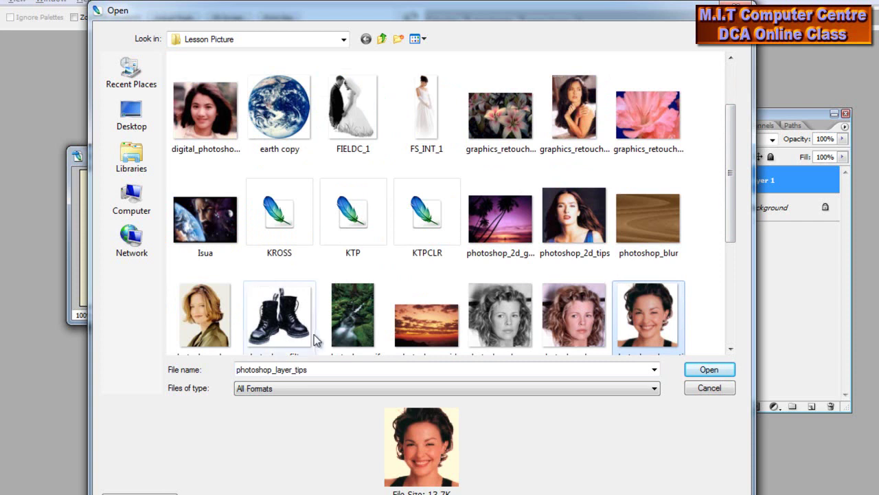
scroll(607, 265, down, 1)
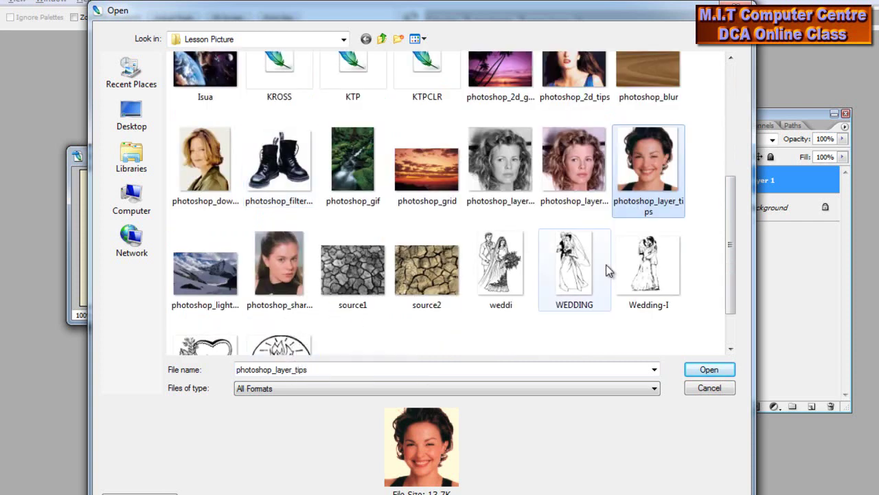
scroll(606, 264, up, 1)
scroll(605, 264, down, 2)
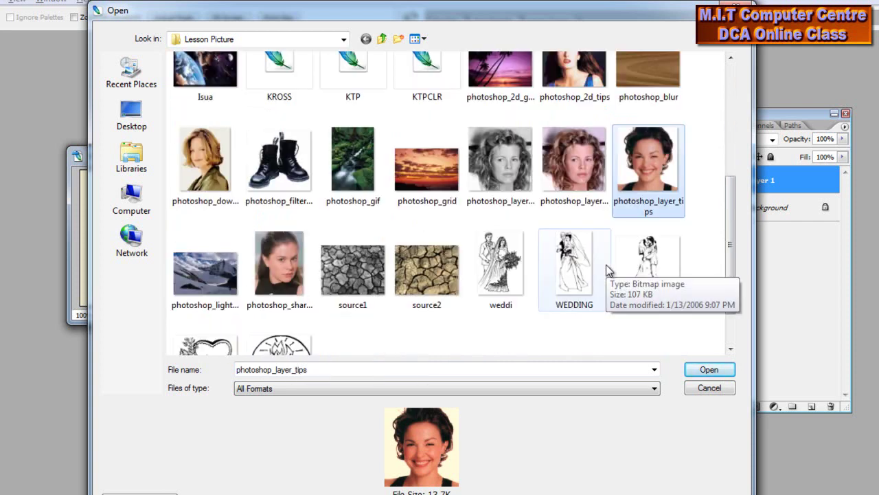
click(701, 372)
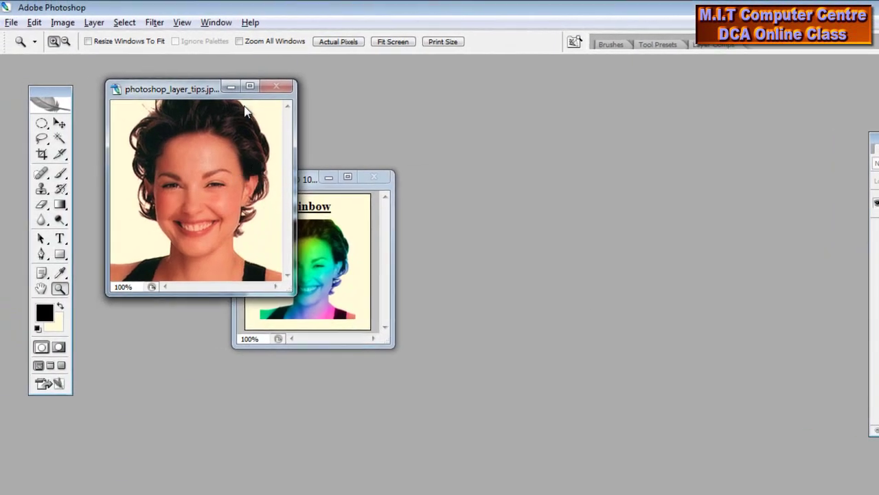
drag(210, 94, 578, 151)
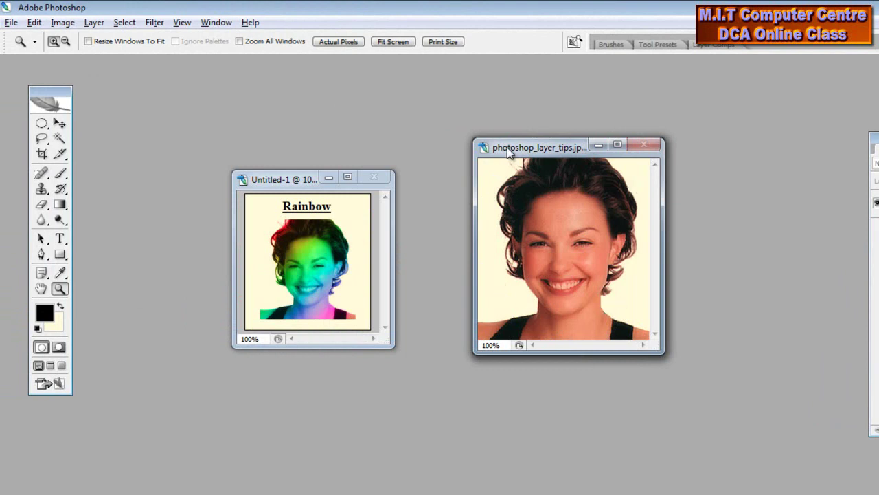
drag(516, 151, 443, 184)
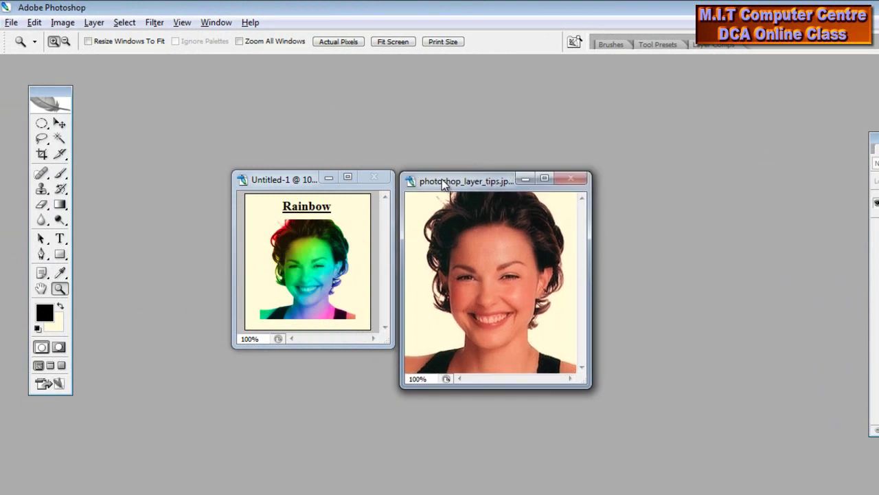
key(ctrl+o)
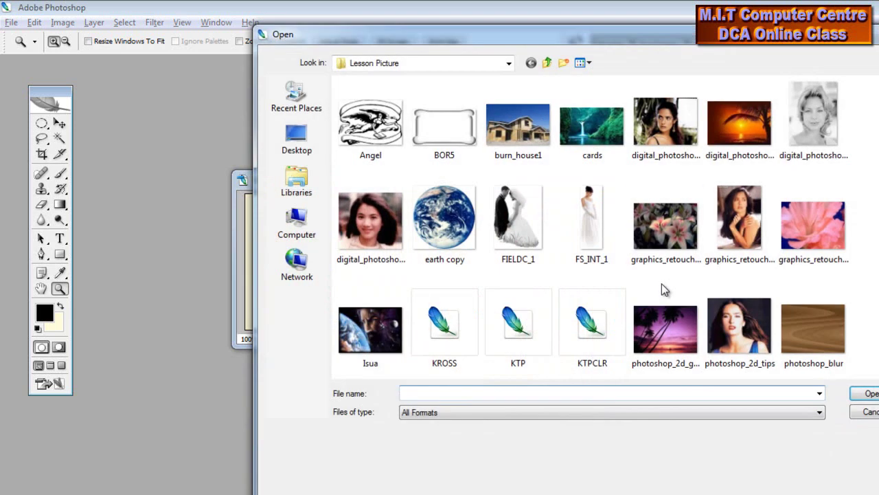
click(665, 125)
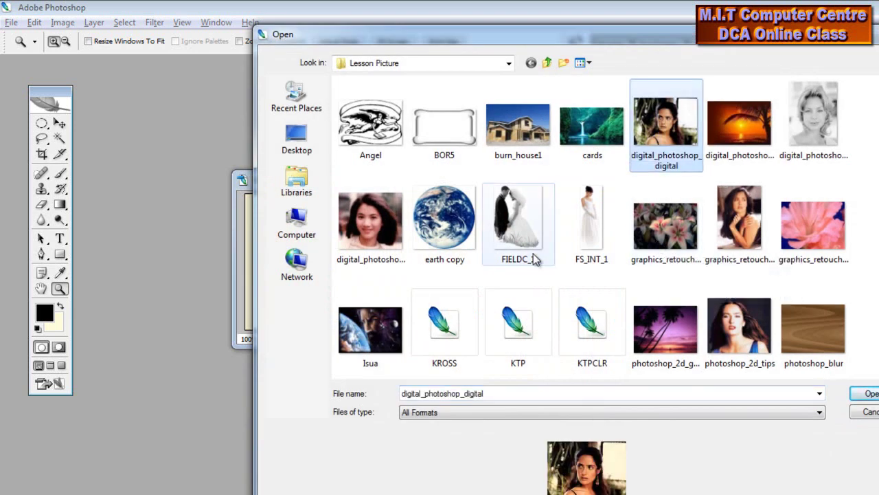
click(869, 414)
drag(477, 181, 480, 180)
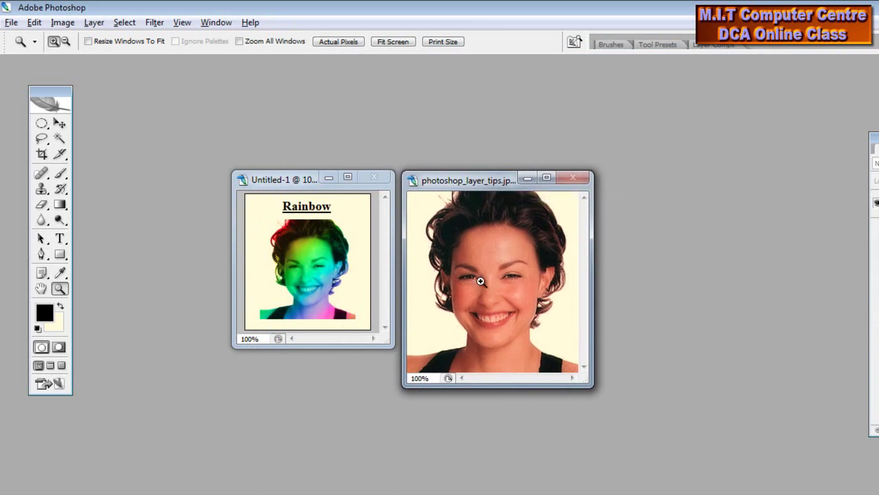
drag(465, 193, 478, 191)
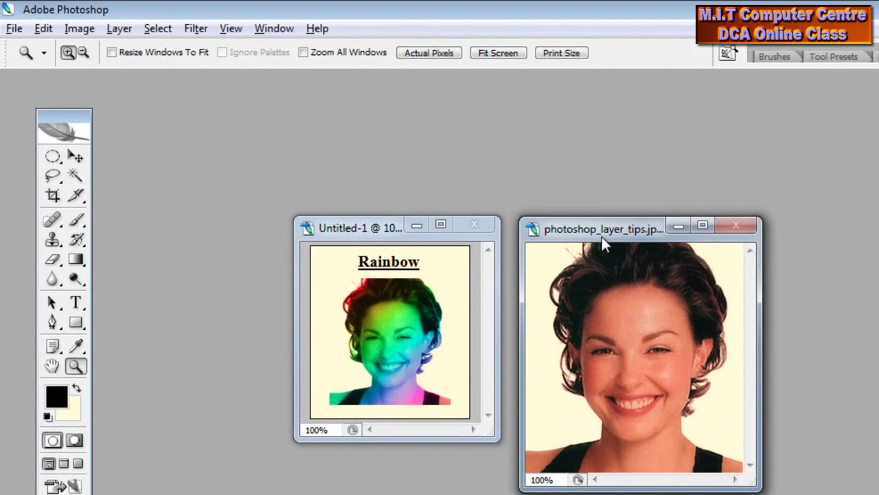
drag(611, 236, 600, 236)
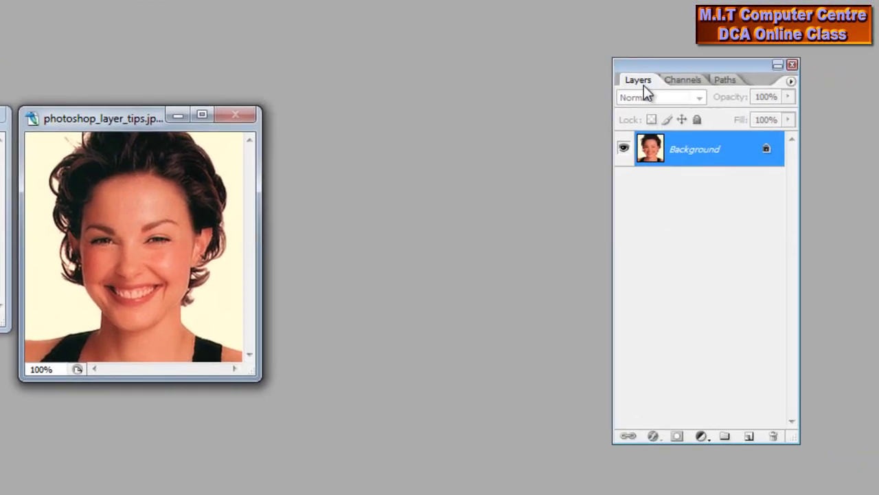
Step: Add a blank layer above the photo's background and delete it again
click(749, 437)
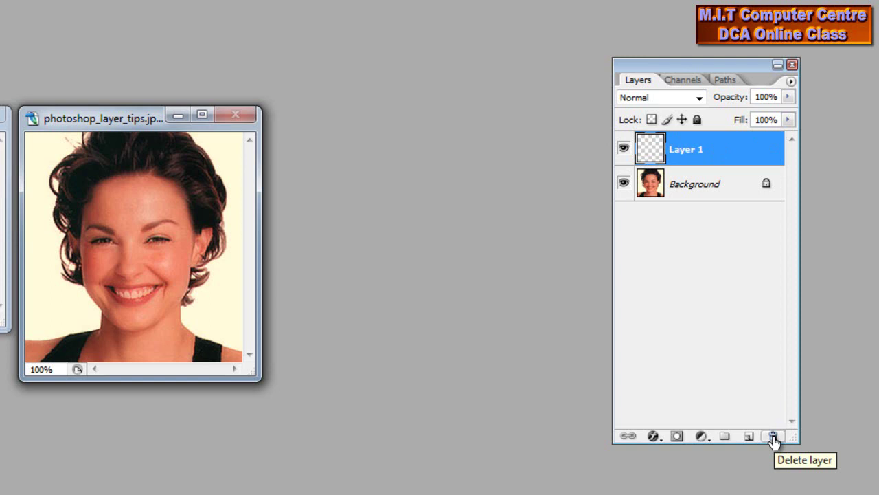
right_click(708, 144)
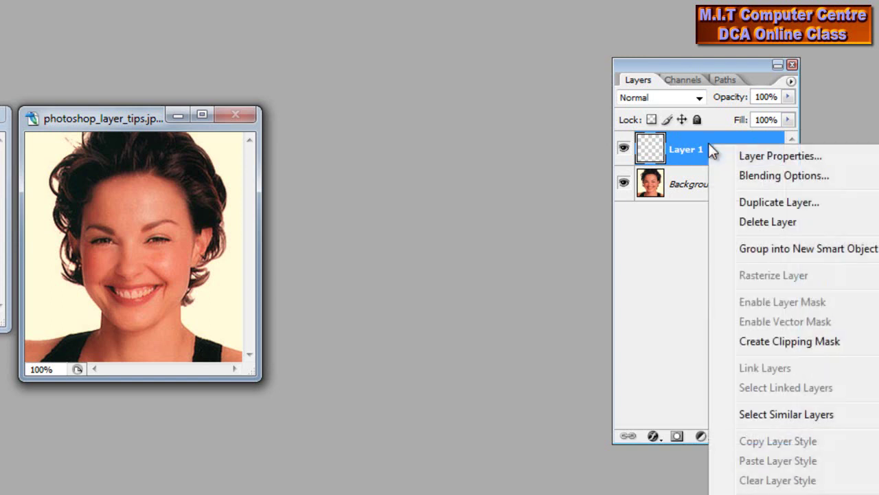
click(756, 221)
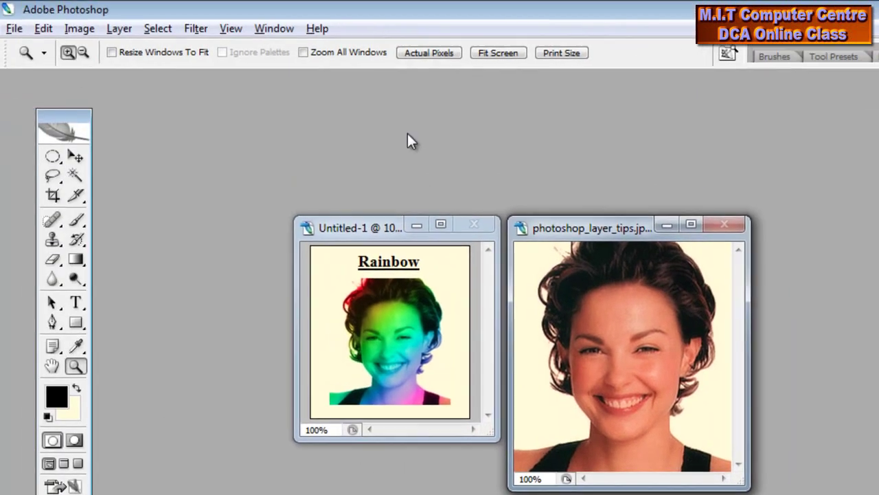
Step: Create a new layer named Layer 1 above the photo's background with the default New Layer settings
click(119, 31)
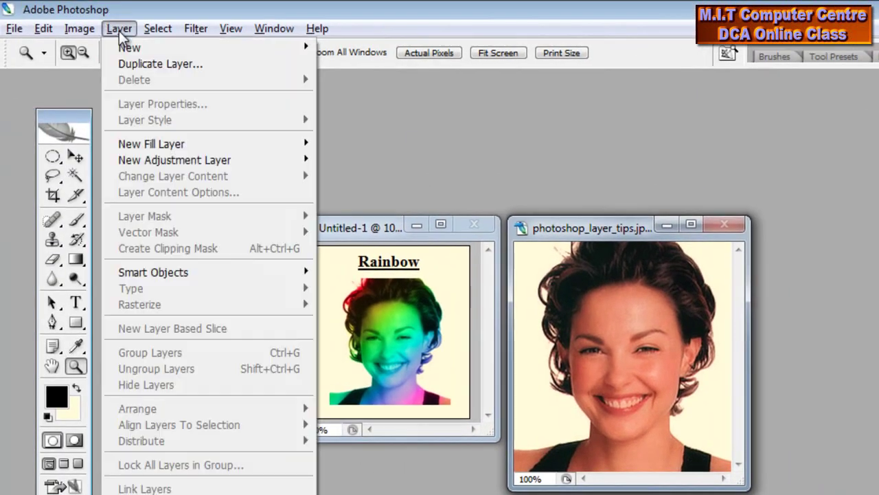
mouse_move(136, 48)
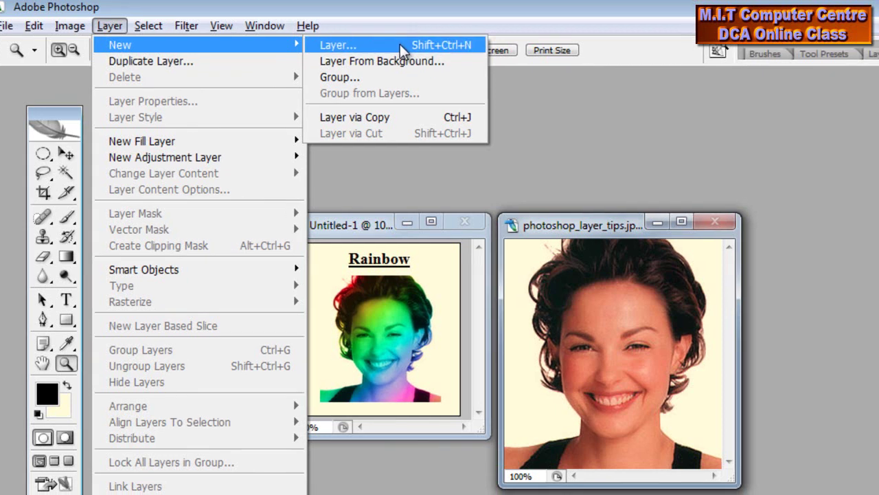
click(412, 48)
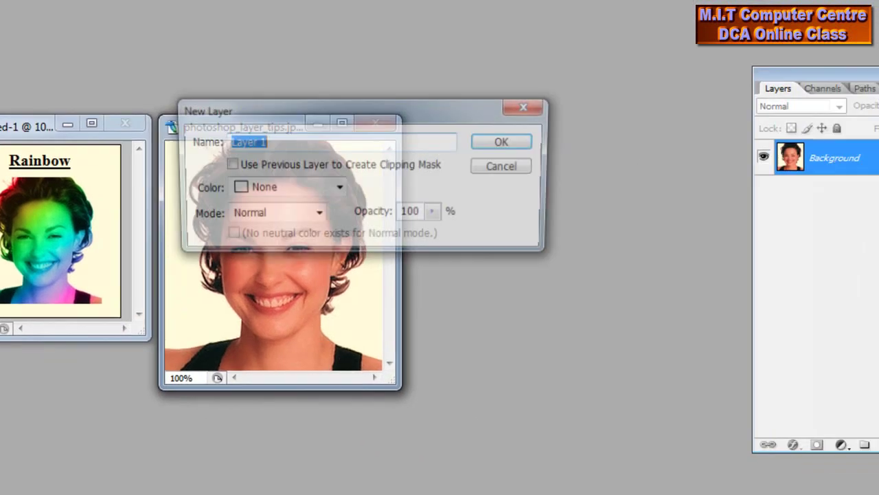
click(380, 105)
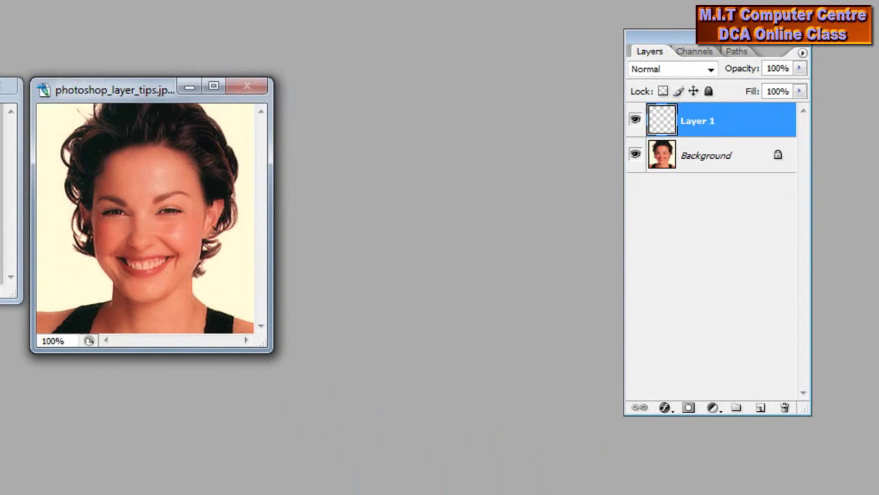
key(ctrl+Tab)
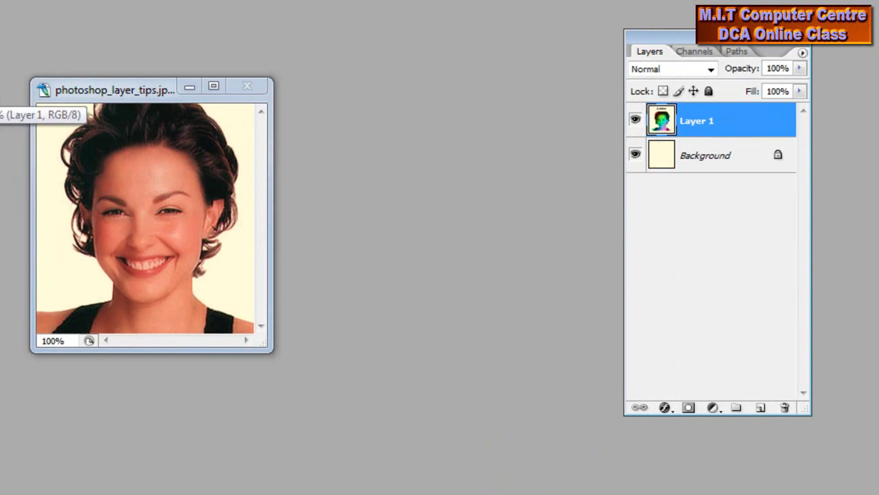
click(97, 141)
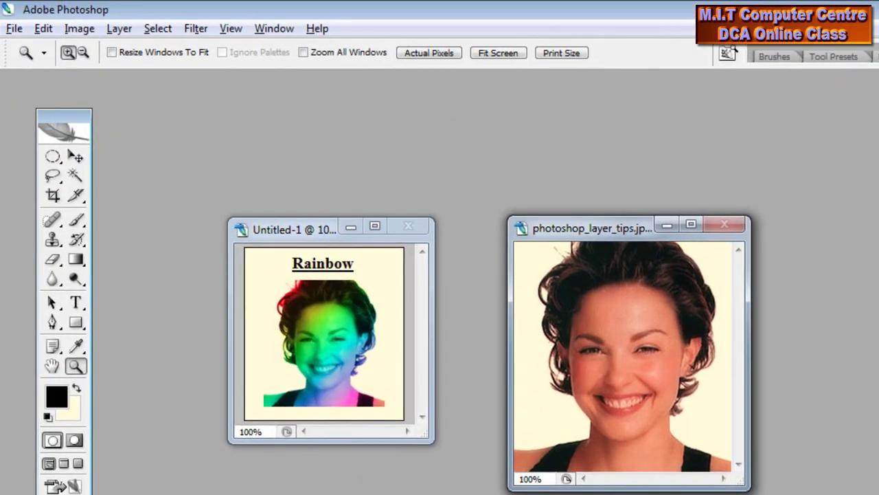
Step: Choose the Gradient tool and set its gradient to the Spectrum preset
click(68, 261)
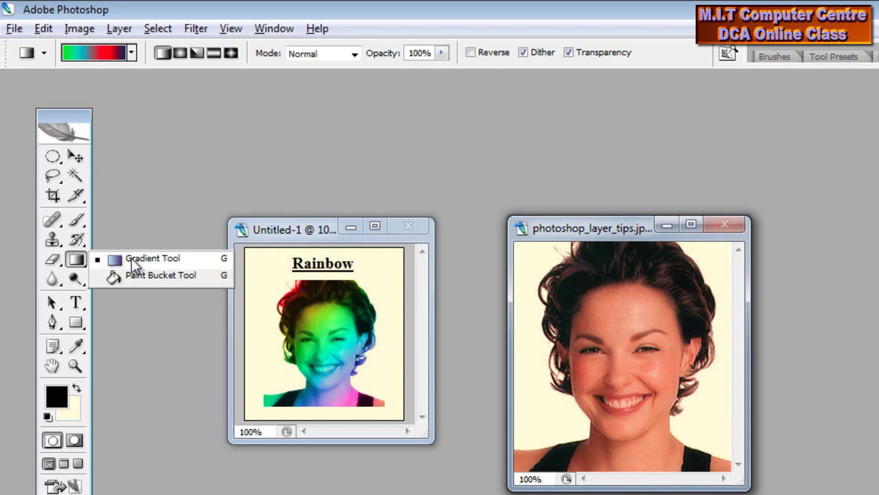
click(131, 257)
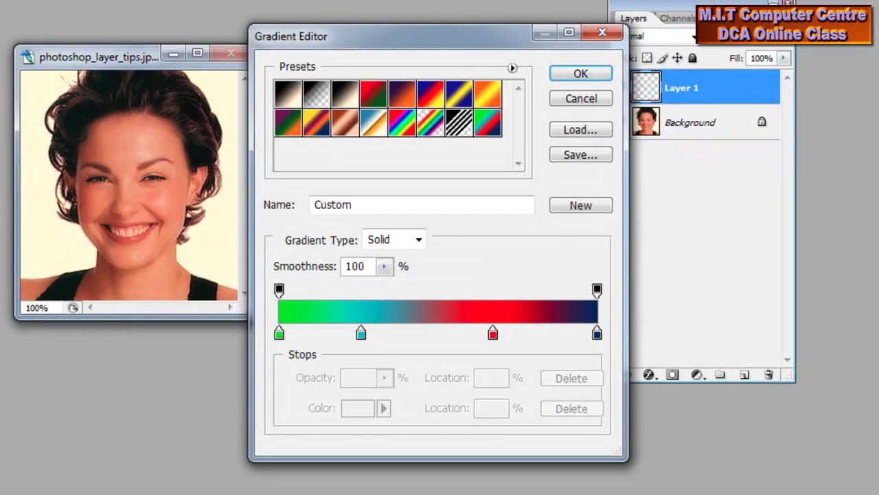
drag(353, 48, 259, 9)
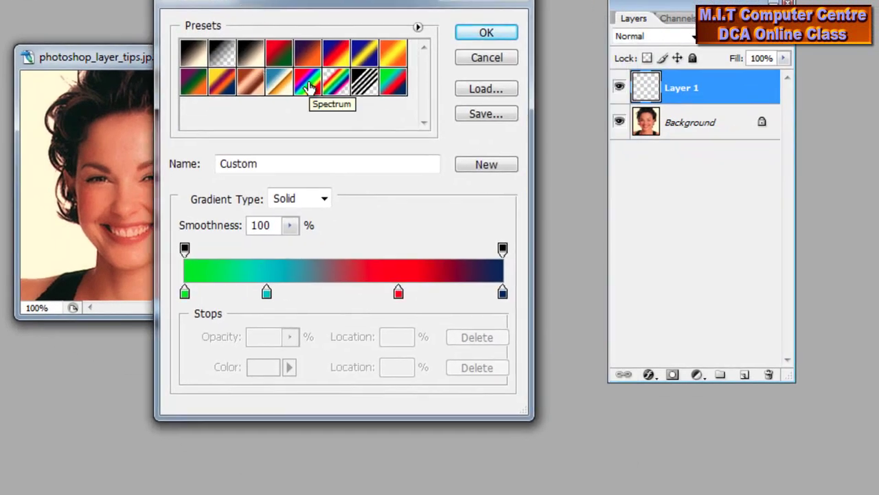
click(309, 83)
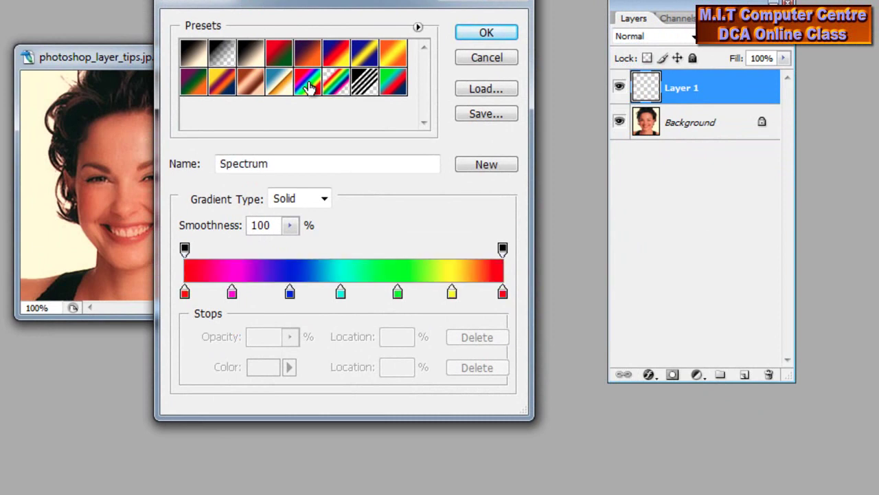
click(483, 36)
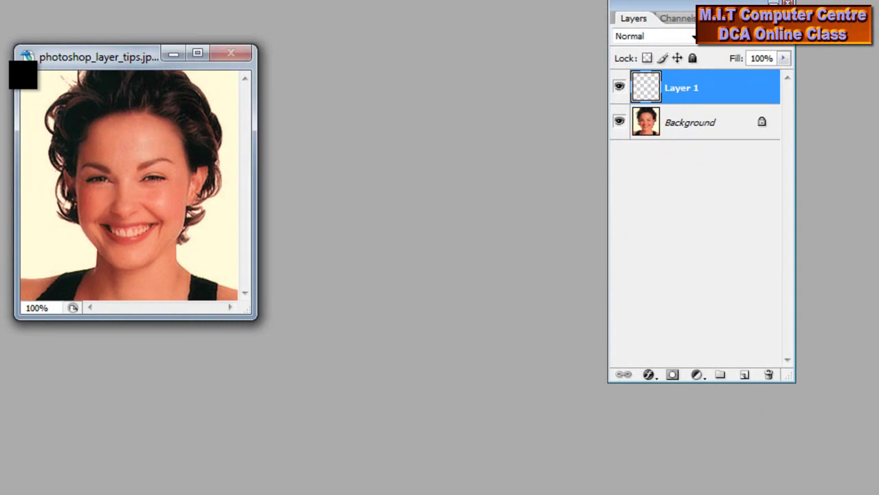
Step: Fill Layer 1 with a diagonal gradient from the image's upper-left to its lower-right corner and place the window beside Untitled-1
drag(23, 75, 236, 297)
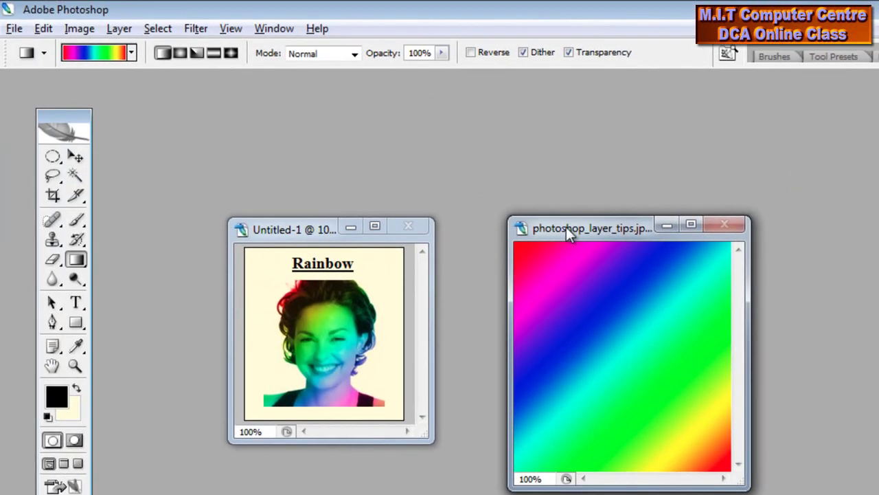
drag(73, 58, 17, 59)
mouse_move(509, 233)
mouse_down()
mouse_move(494, 233)
mouse_move(502, 229)
mouse_up()
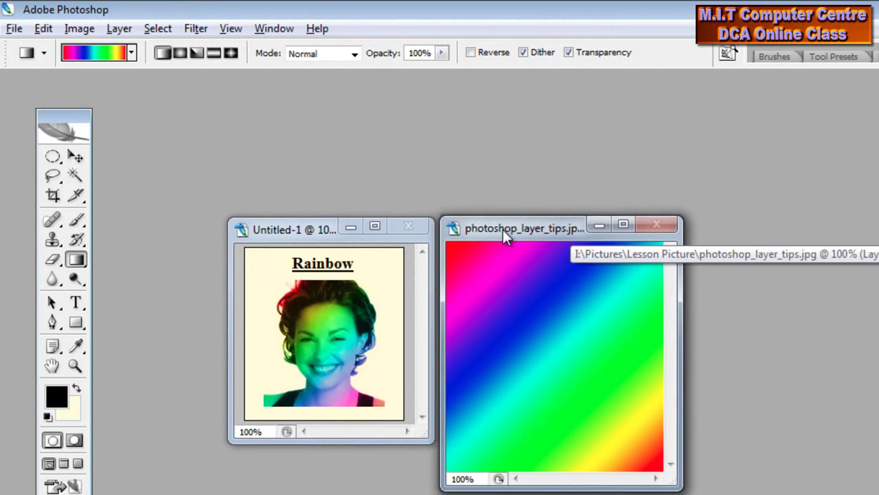
Step: Set Layer 1's general blending opacity to 60% in its Blending Options
click(125, 31)
mouse_move(167, 123)
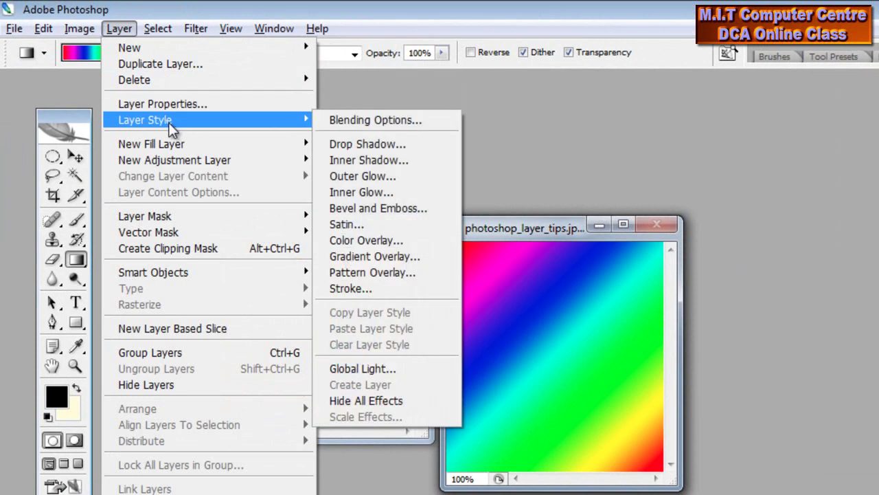
click(431, 120)
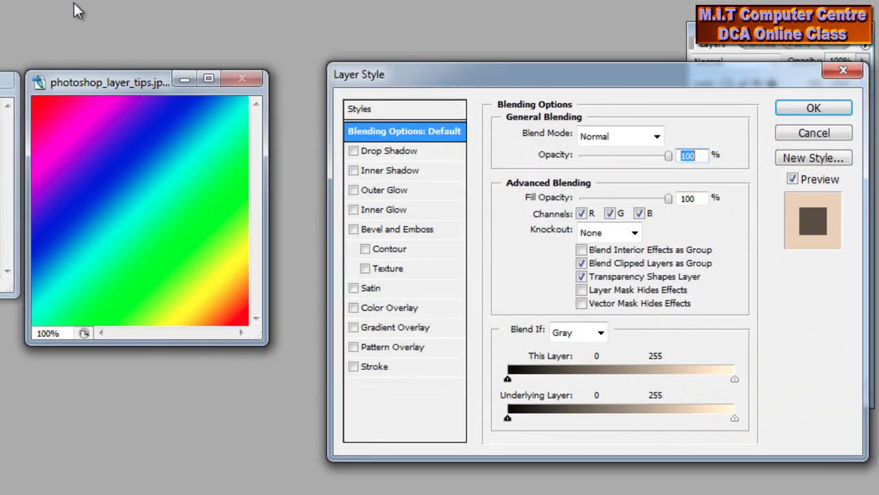
drag(343, 69, 265, 52)
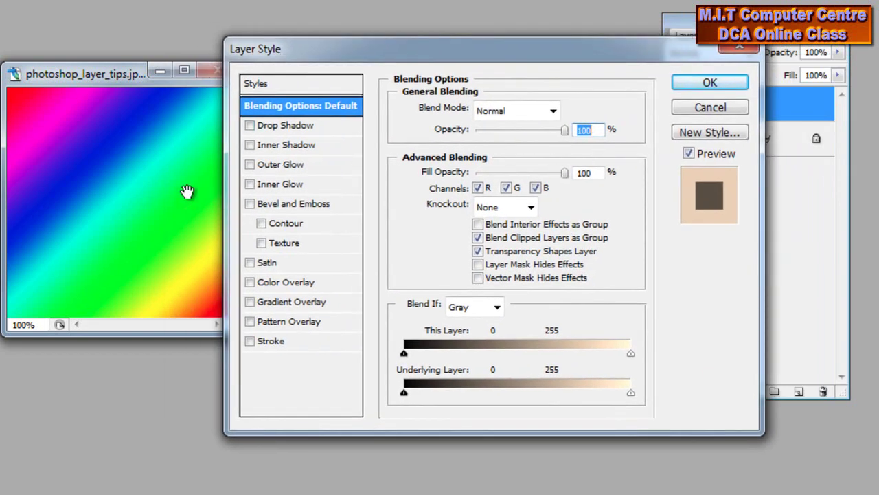
drag(425, 52, 451, 72)
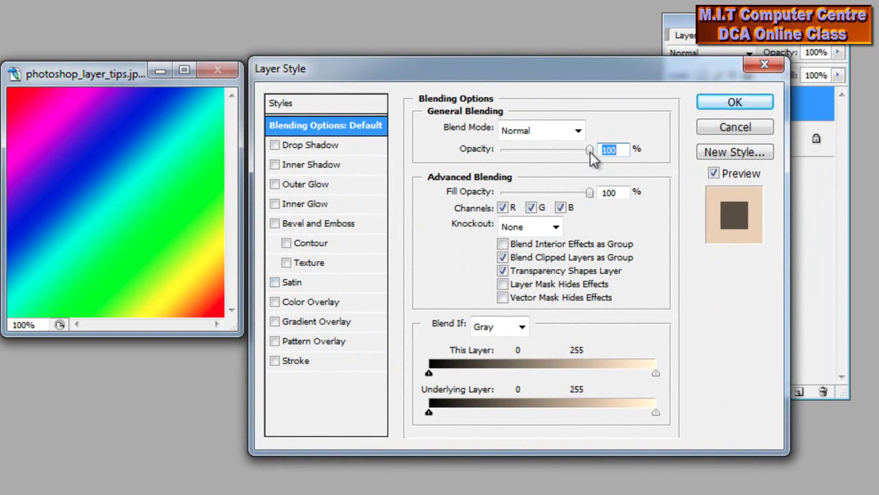
drag(590, 150, 555, 153)
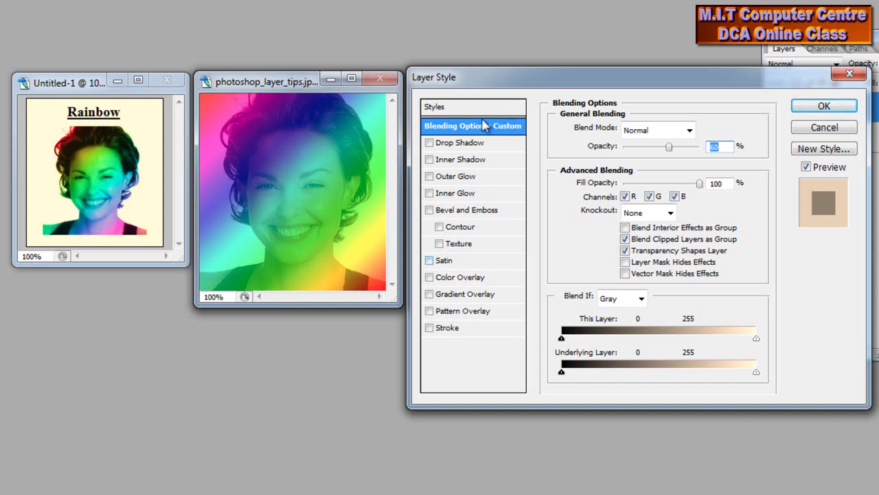
Step: Lower the Underlying Layer white Blend If limit to 220 for Layer 1 and apply the layer style
drag(491, 83, 487, 79)
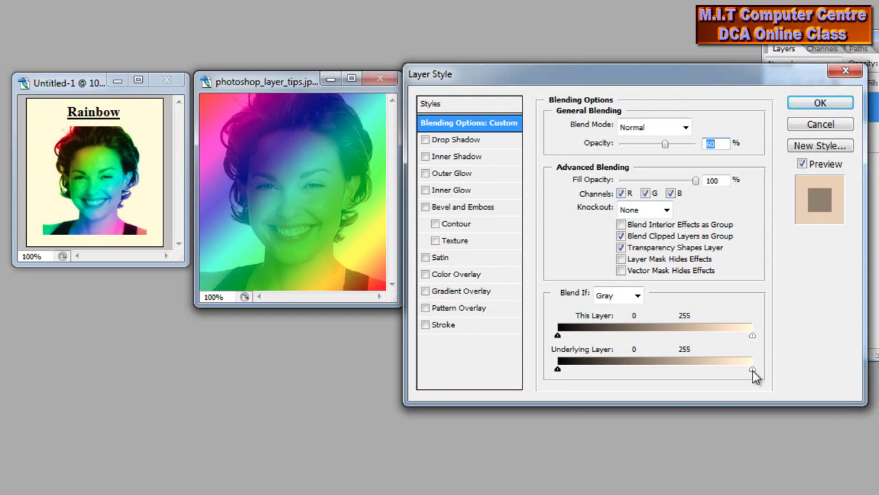
drag(749, 371, 744, 371)
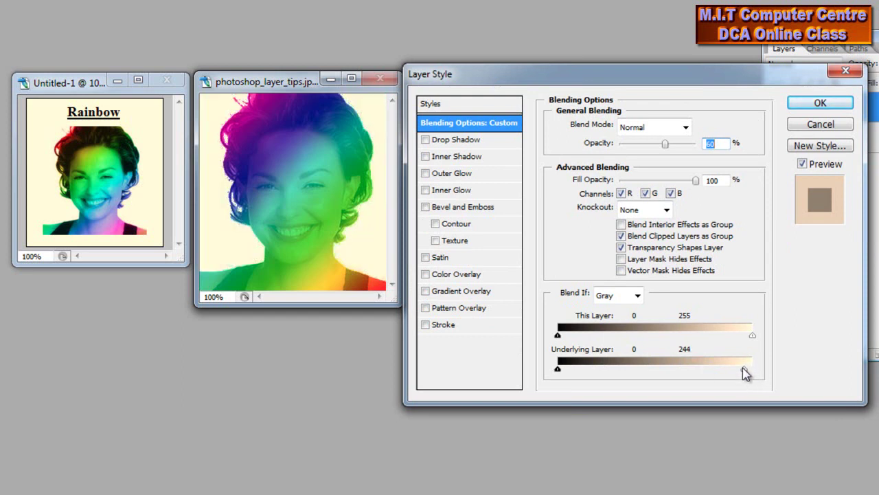
drag(744, 370, 741, 370)
drag(746, 370, 725, 376)
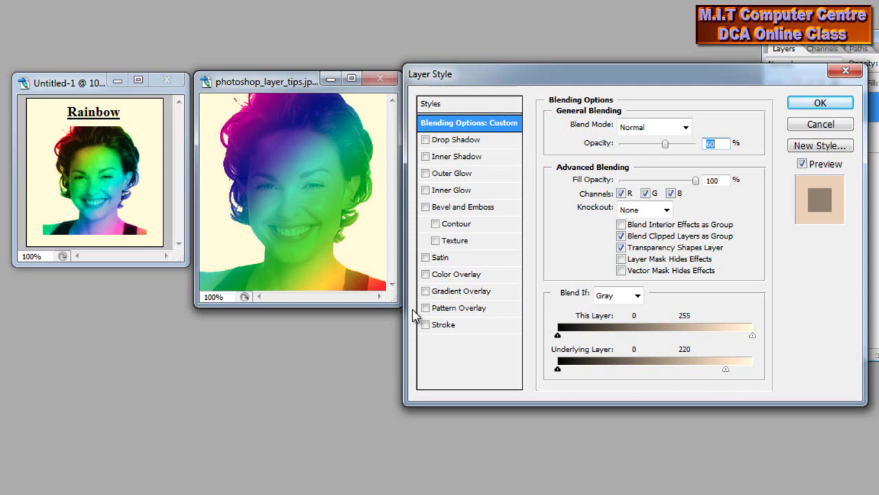
click(814, 104)
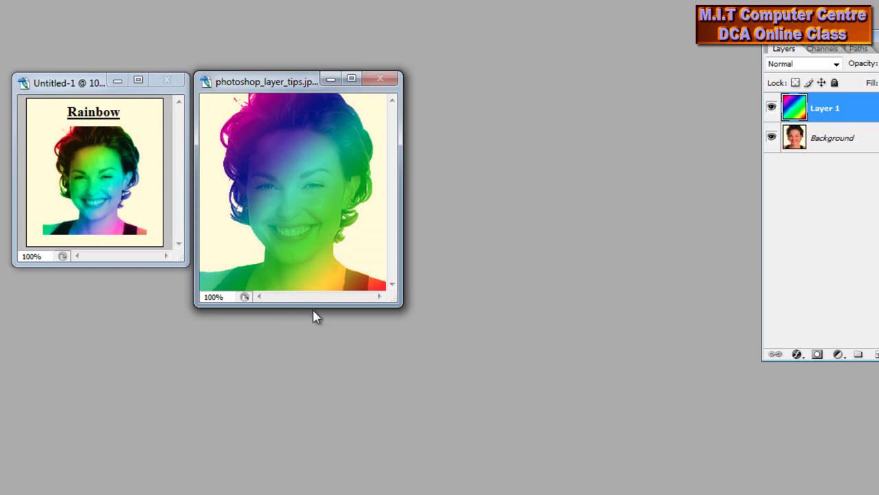
drag(292, 82, 307, 83)
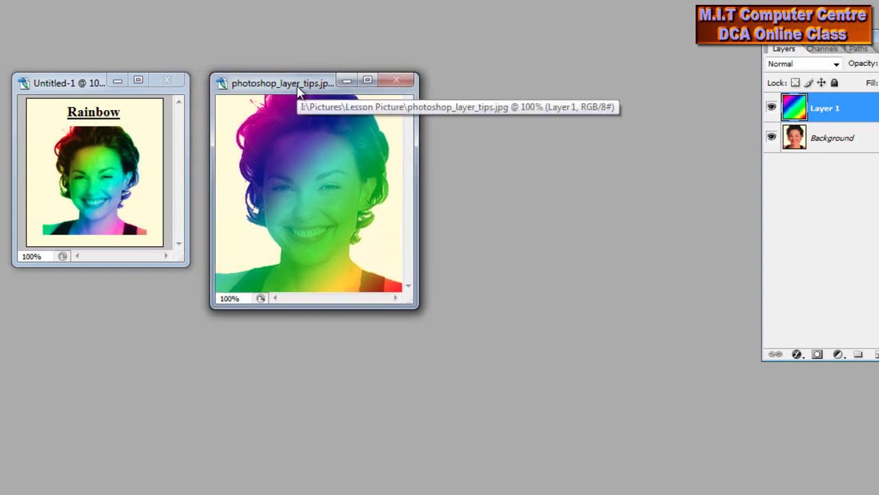
drag(299, 91, 291, 89)
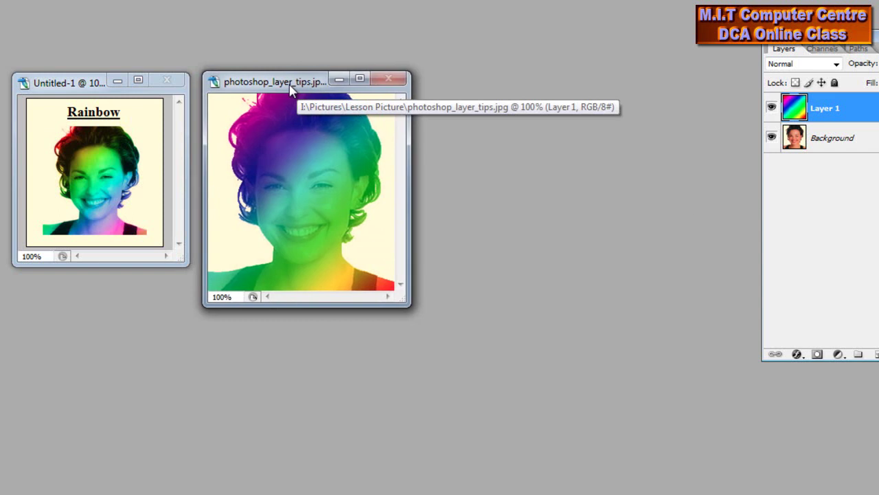